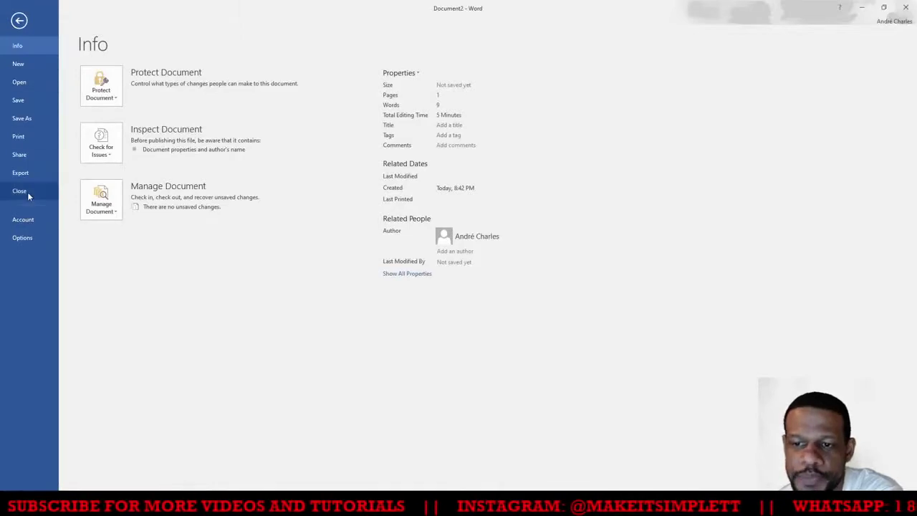
Uncheck the Developer tab in Word Options' Customize Ribbon settings and apply the change.
left_click(24, 238)
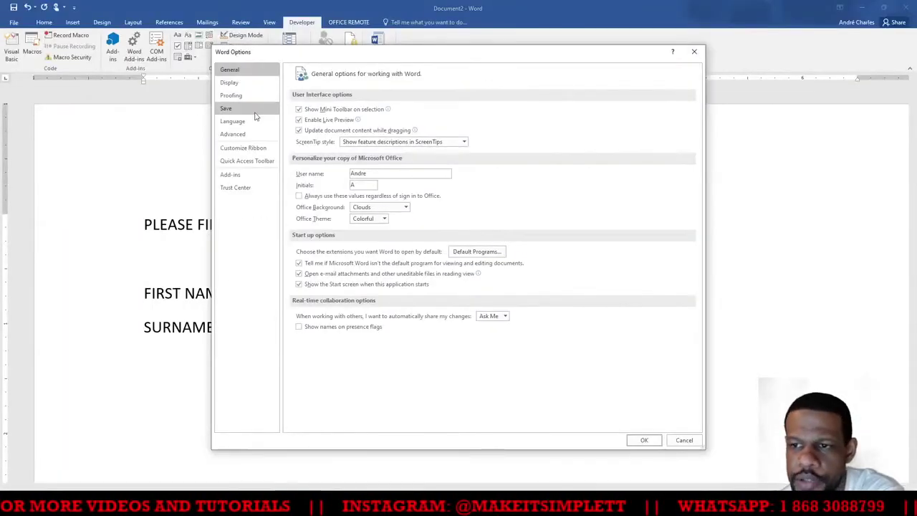
left_click(244, 148)
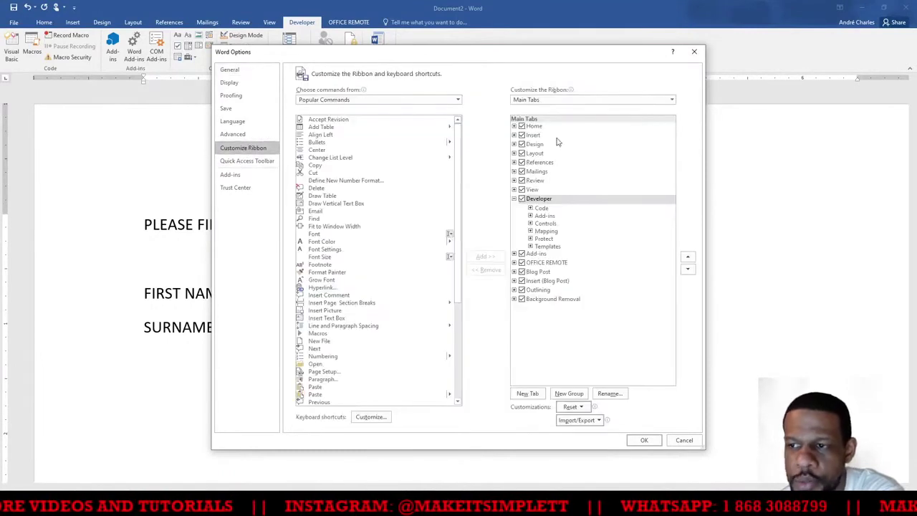
left_click(522, 199)
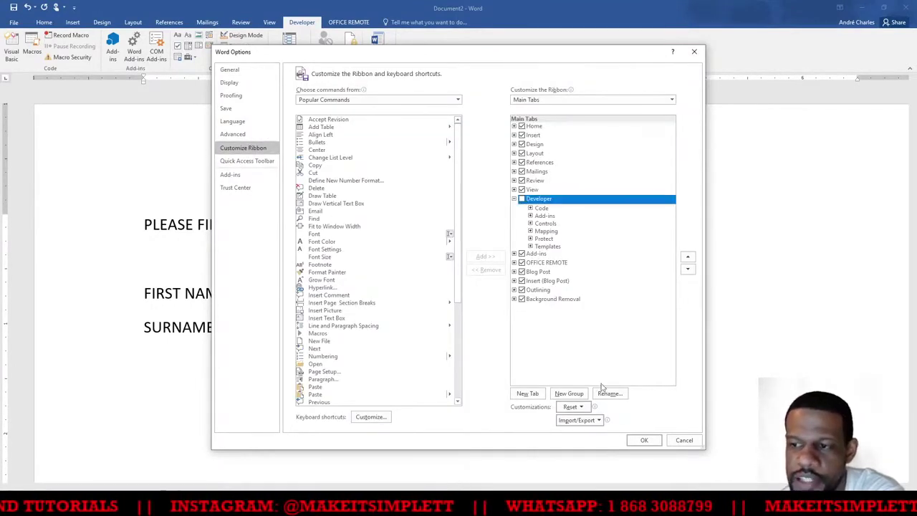
left_click(645, 440)
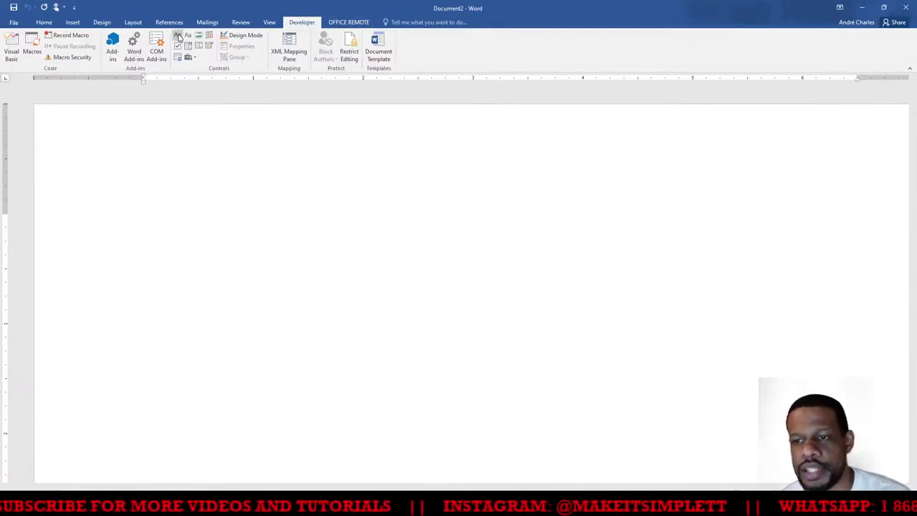
Type the 'FIRST NAME:' label and, on the line below it, 'SURNAME:'.
left_click(133, 219)
left_click(150, 227)
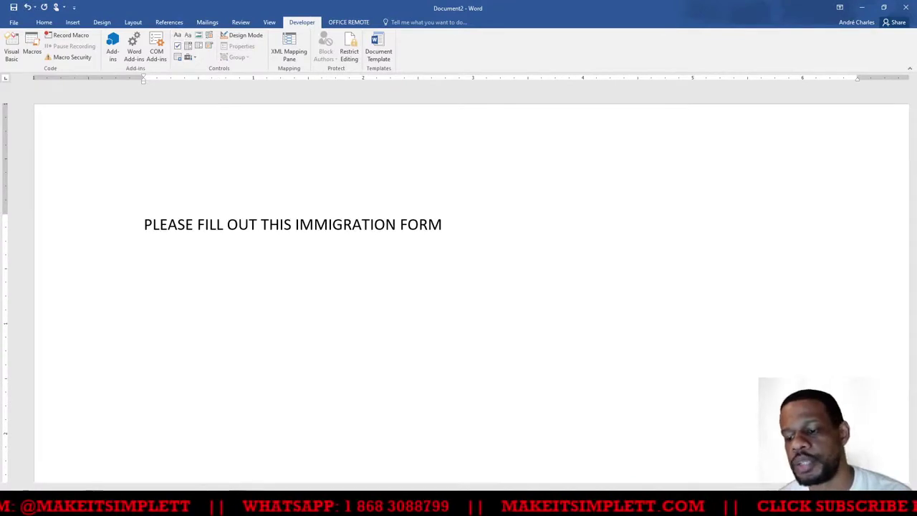
type("FIRST ")
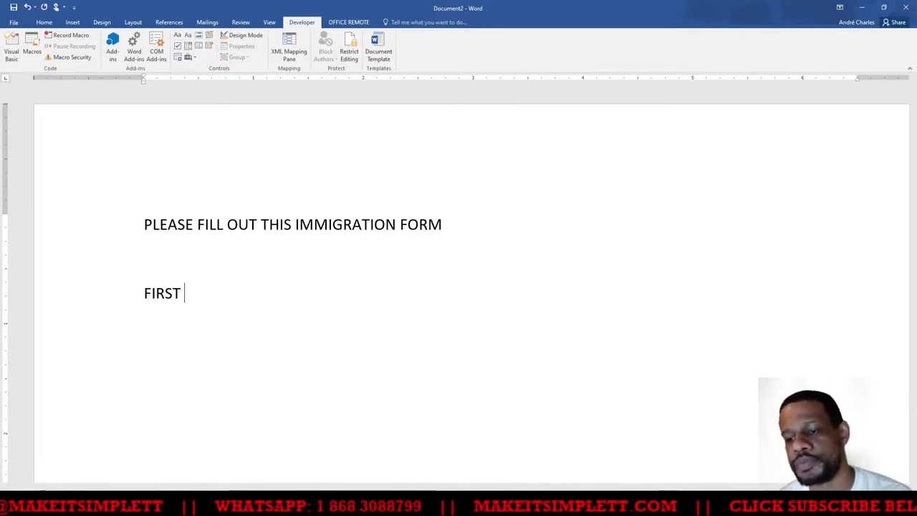
type("NAME:")
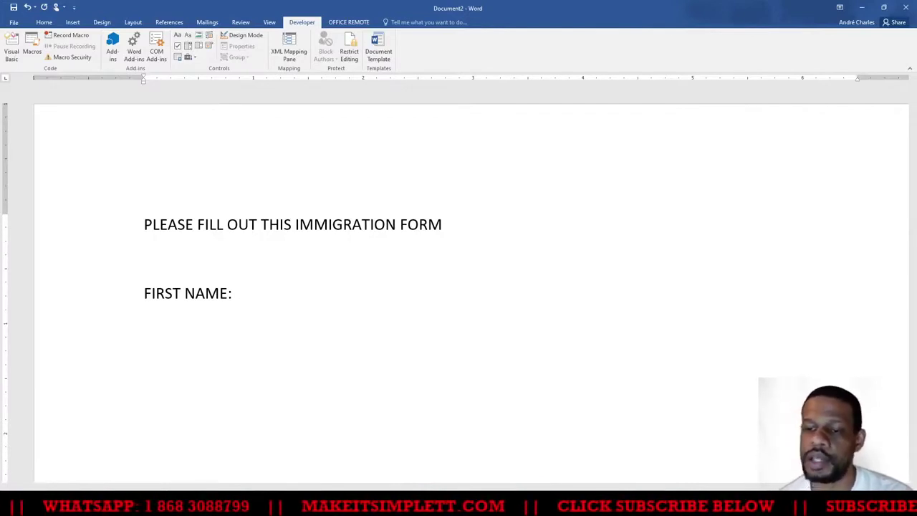
key("Return")
type("SURNAM")
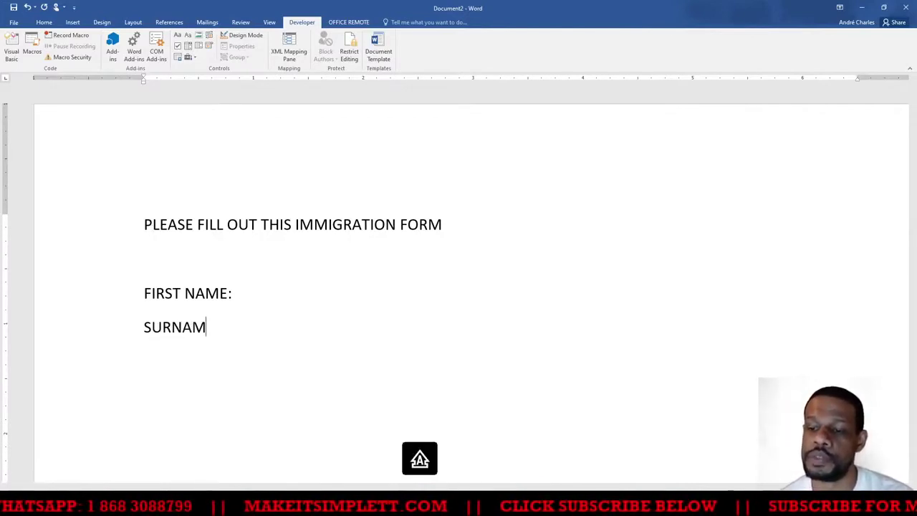
type("E:")
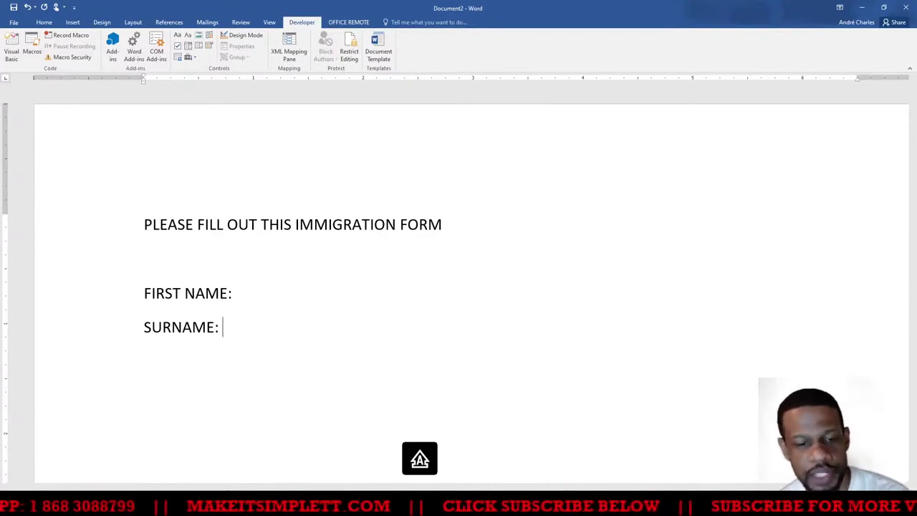
Insert Rich Text content controls after 'FIRST NAME:' and 'SURNAME:' and check both fields.
left_click(249, 293)
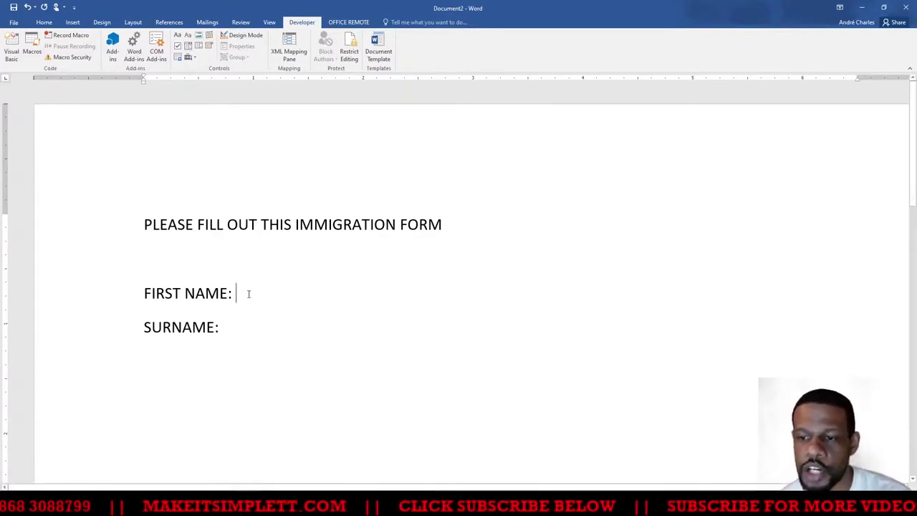
left_click(177, 36)
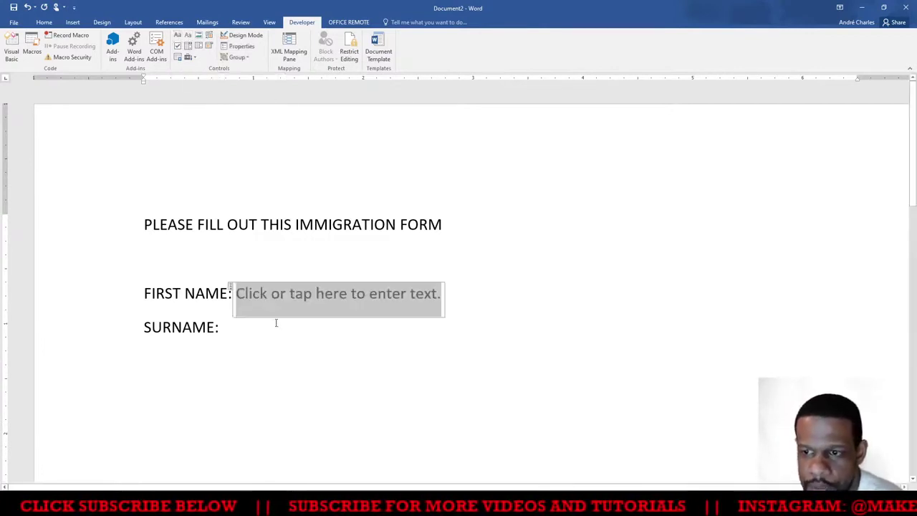
left_click(263, 343)
left_click(261, 295)
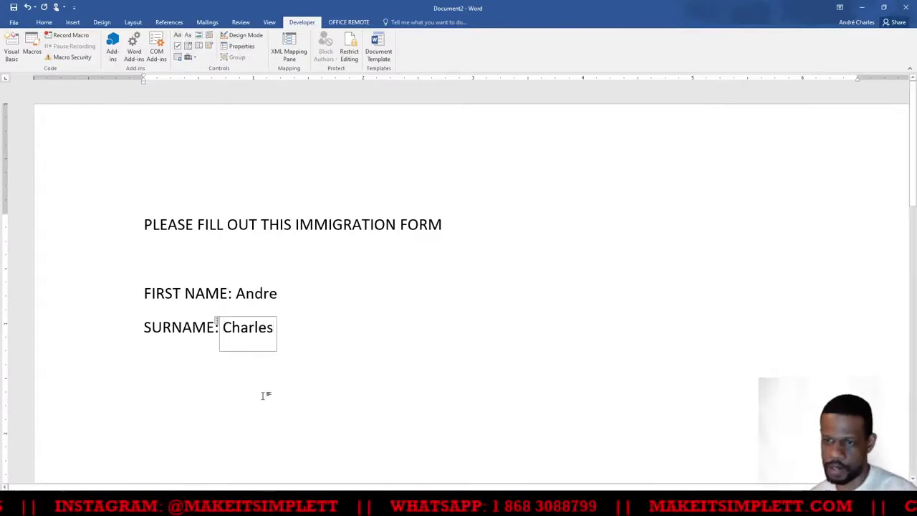
left_click(273, 330)
left_click(255, 293)
left_click(255, 331)
left_click(258, 291)
left_click(254, 329)
left_click(262, 293)
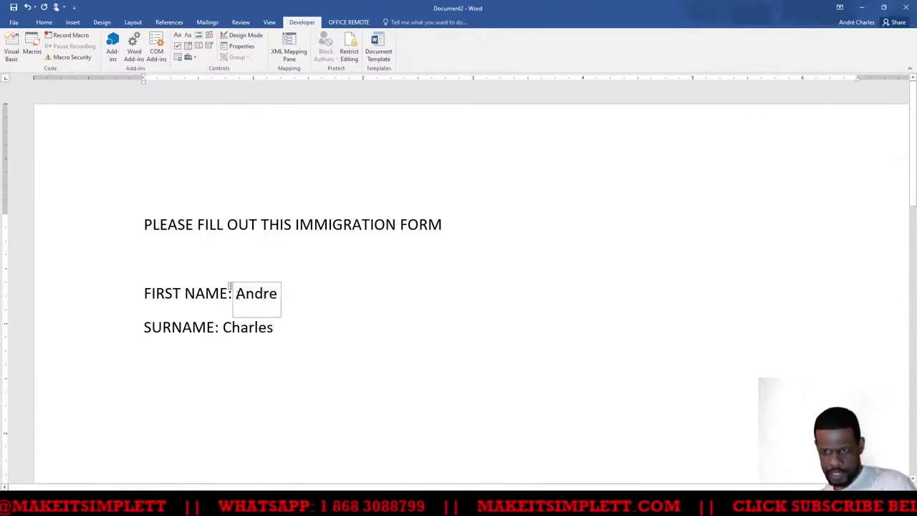
Delete the sample names typed into the first-name and surname fields.
left_click_drag(234, 293, 294, 300)
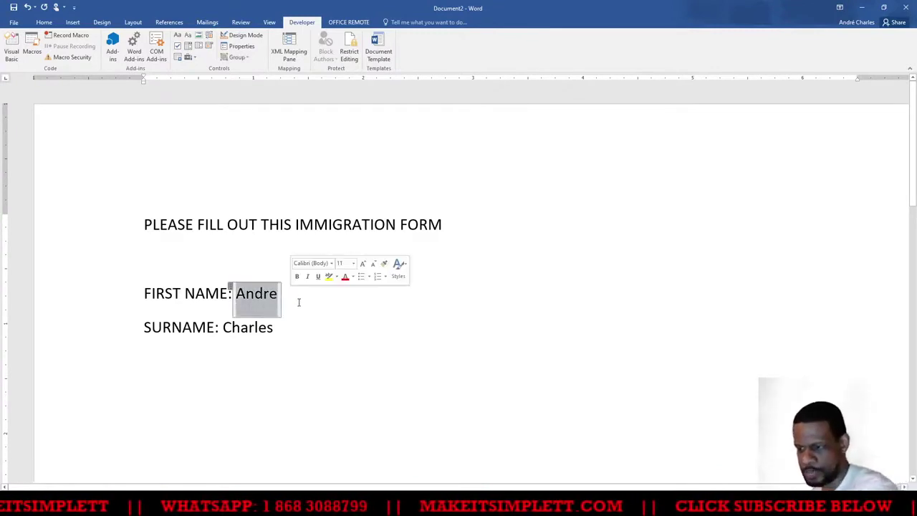
key("Delete")
left_click(248, 327)
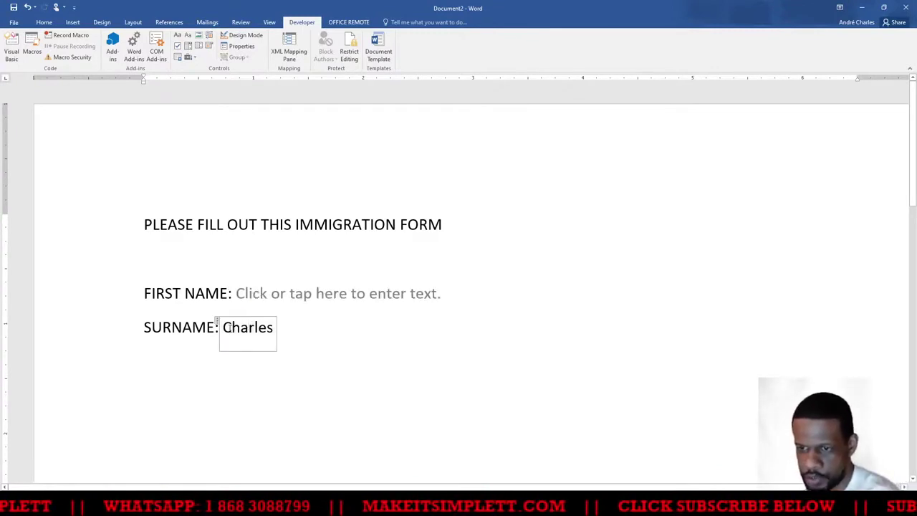
left_click_drag(231, 328, 274, 329)
key("Delete")
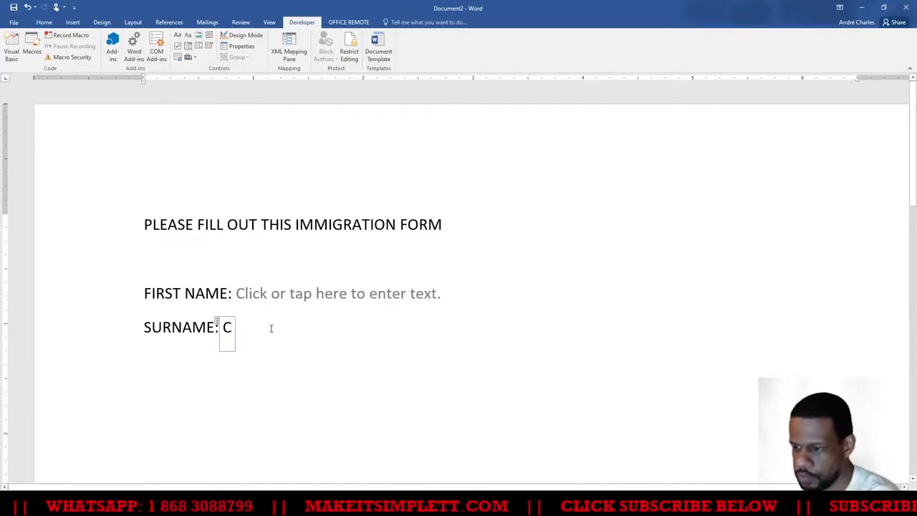
Type 'Marital Status: Married Divorced Singles' and add check boxes after Married, Divorced and Single.
key("BackSpace")
key("BackSpace")
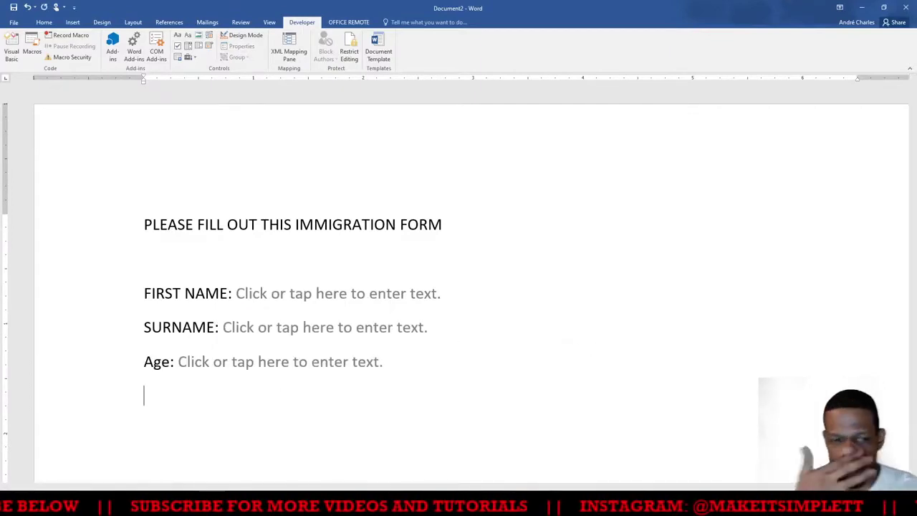
type("Marital Status: ")
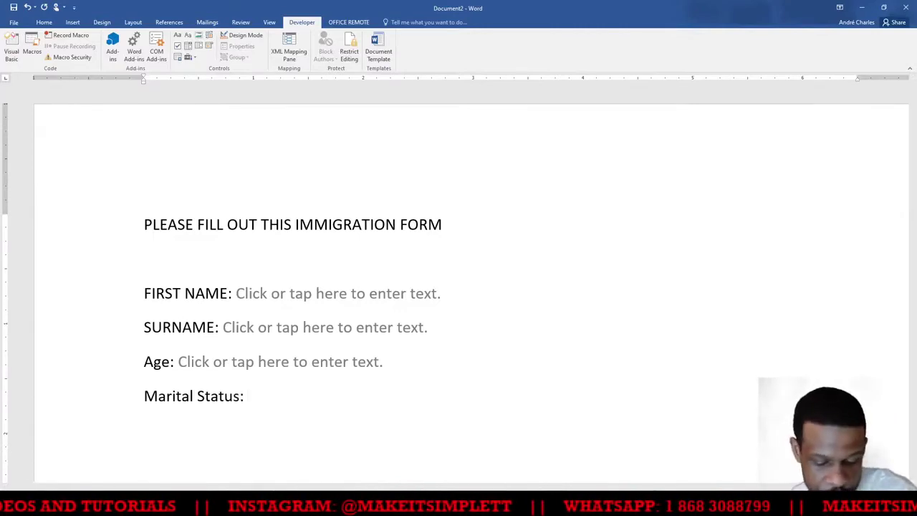
type("Married   Divorced   Singles")
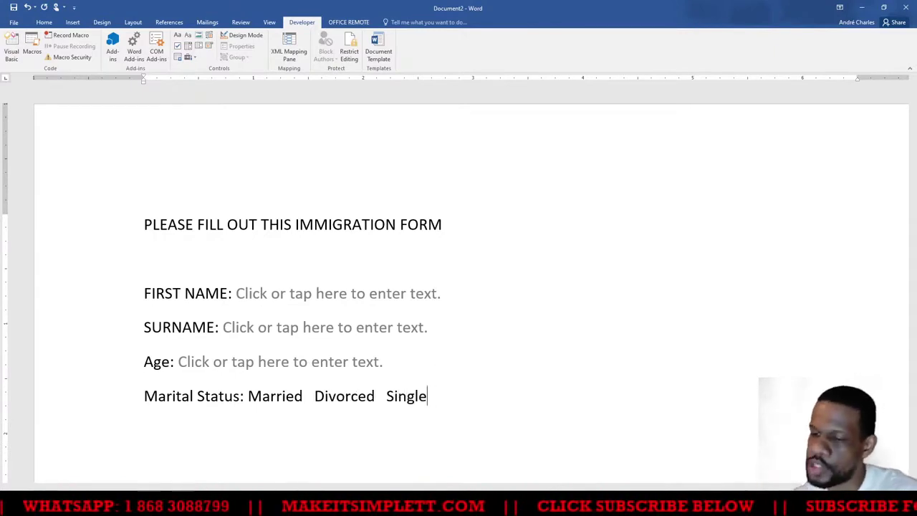
left_click(307, 396)
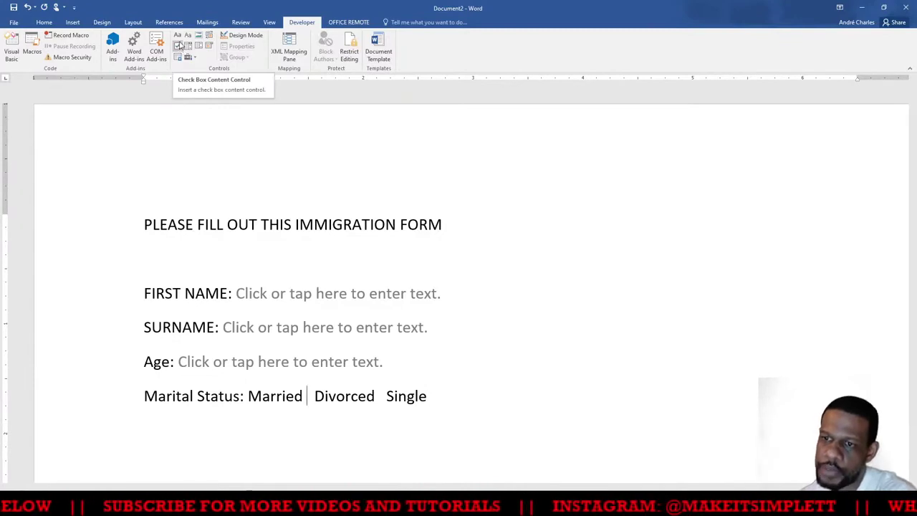
left_click(178, 47)
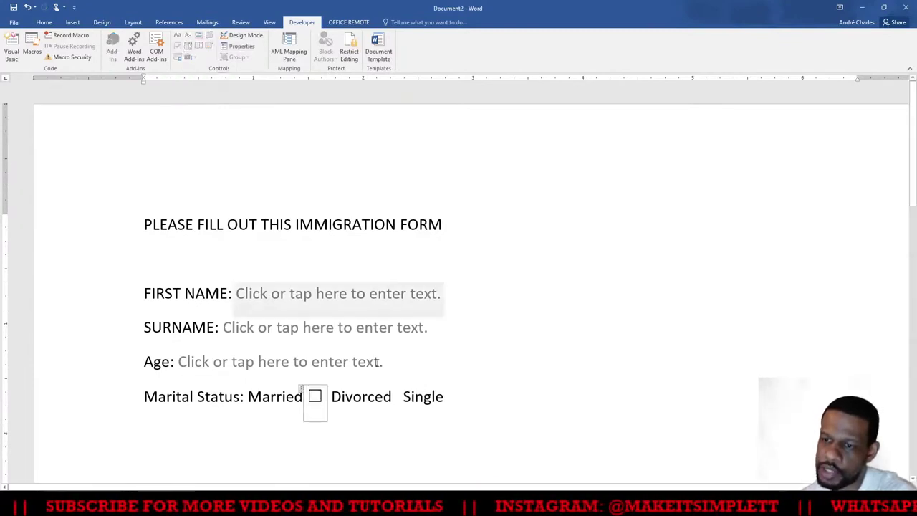
left_click(392, 396)
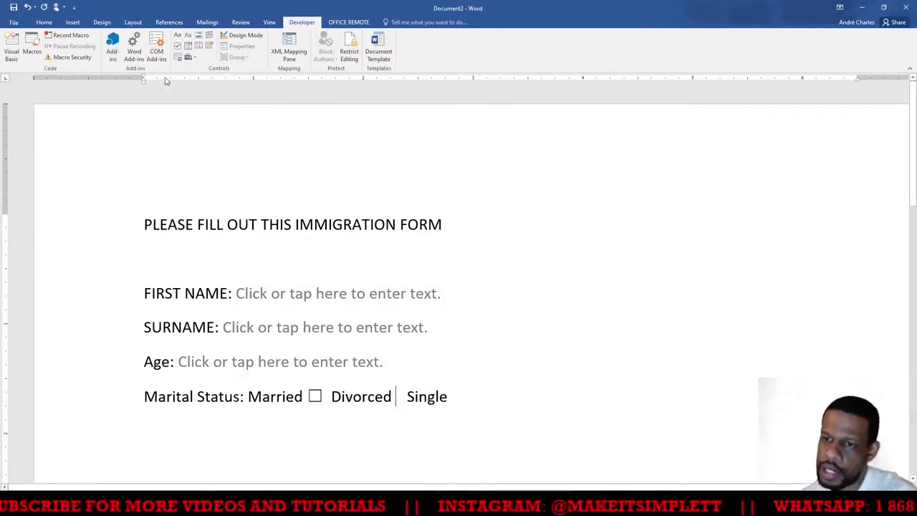
left_click(179, 47)
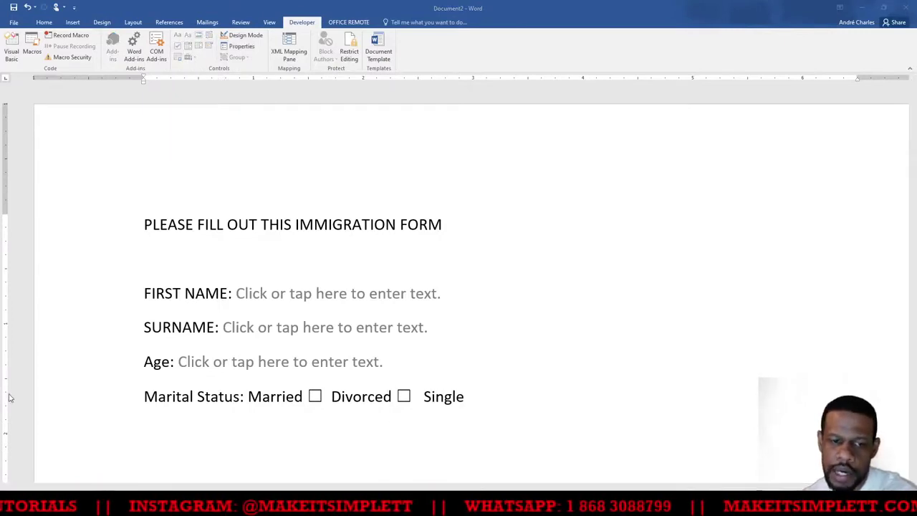
left_click(470, 396)
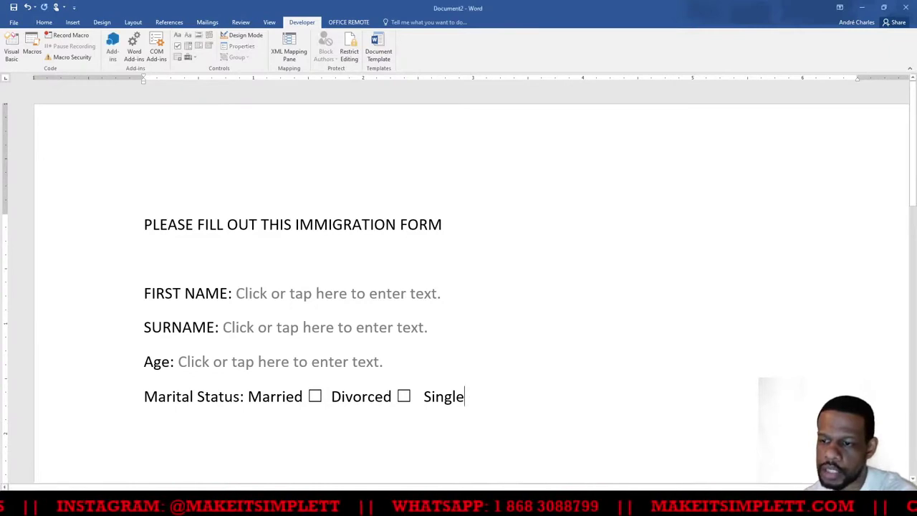
left_click(178, 47)
Test the first name, surname and Age fields, then tick and untick the Married checkbox.
left_click(600, 294)
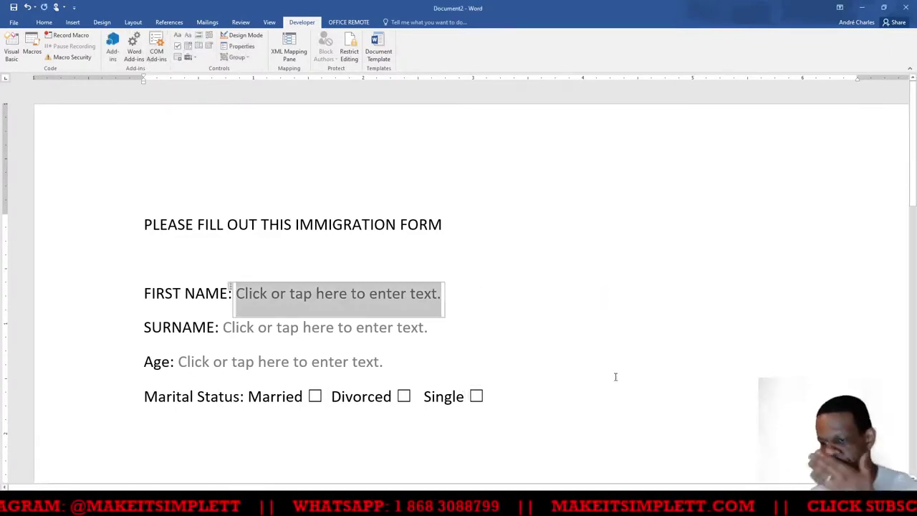
left_click(290, 437)
left_click(315, 294)
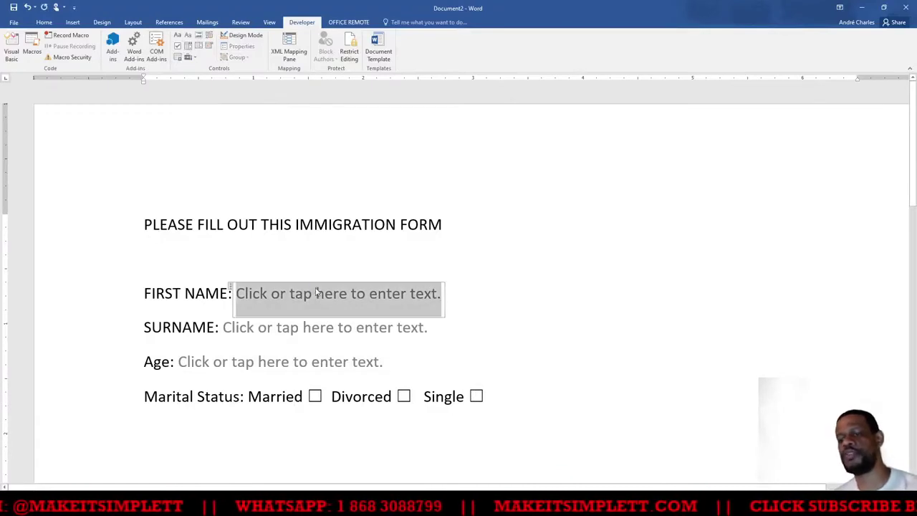
left_click(289, 327)
left_click(274, 361)
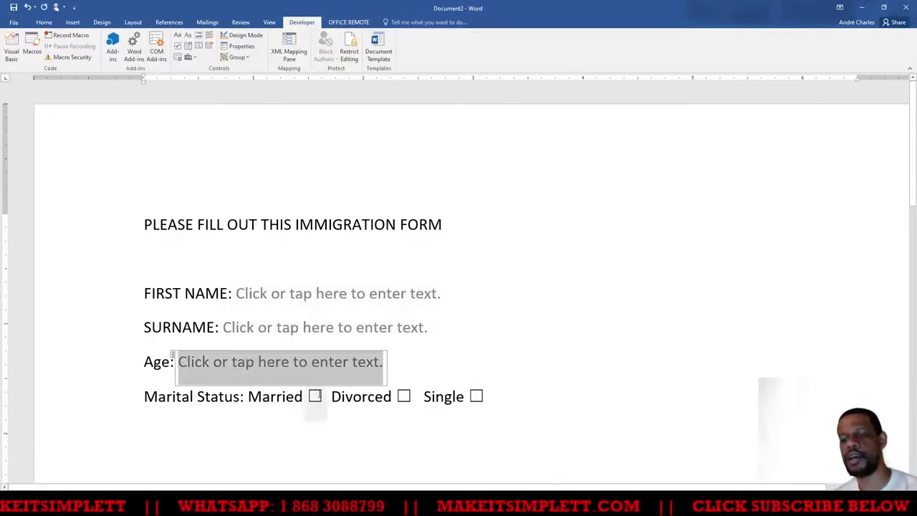
left_click(341, 398)
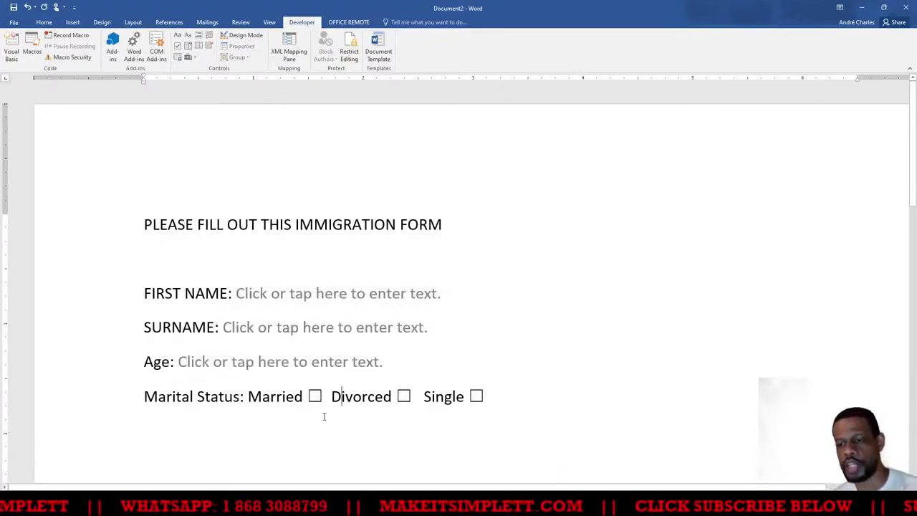
left_click(315, 397)
left_click(316, 397)
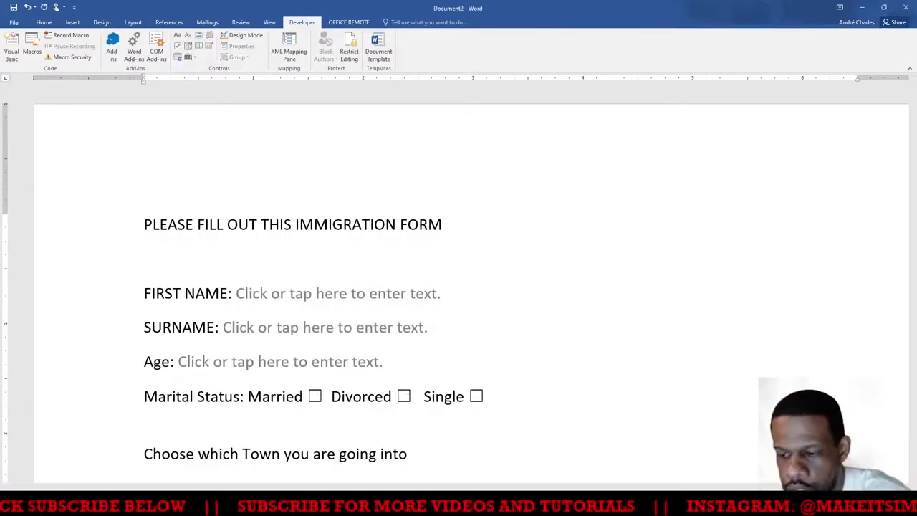
Insert a Drop-Down List content control after 'going into:' and check its default 'Choose an item.' entry.
type(":")
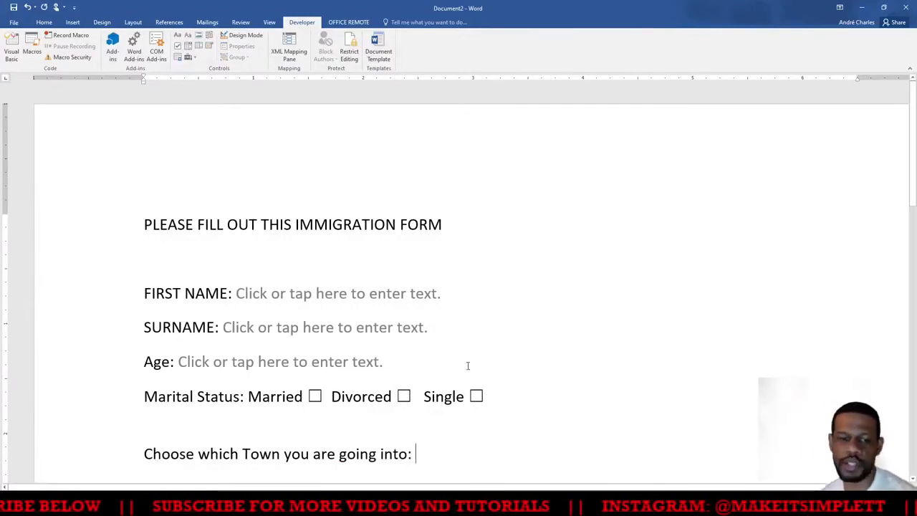
scroll(470, 359, "down", 2)
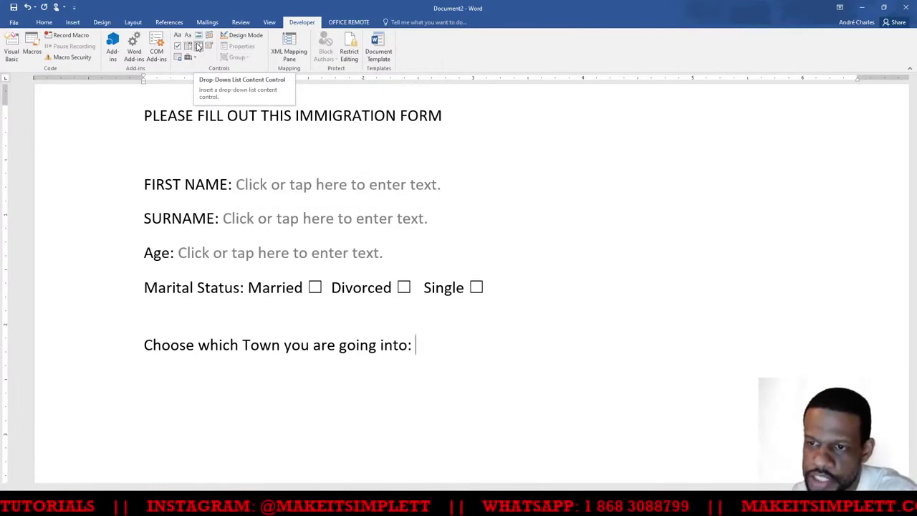
left_click(198, 46)
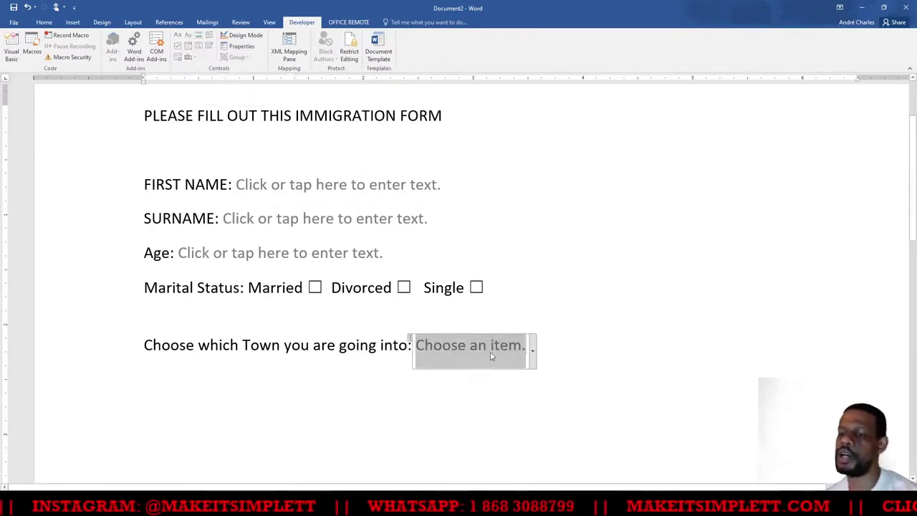
left_click(534, 354)
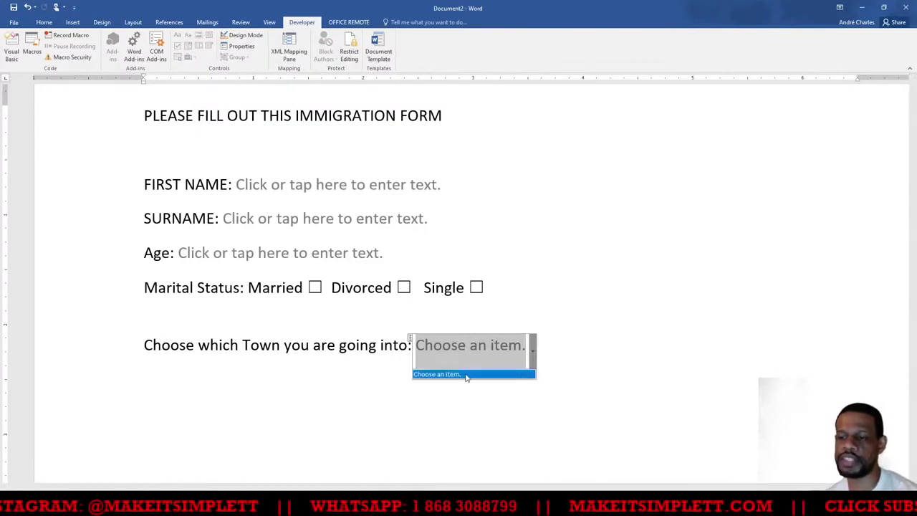
left_click(618, 370)
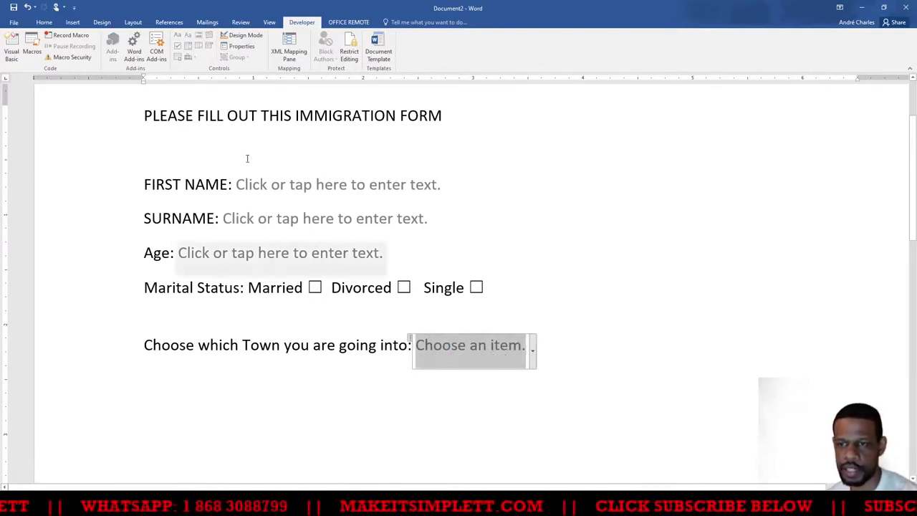
Add Port of Spain, San Fernando, Castries, Georgetown and Kingston as choices in the drop-down's properties.
left_click(243, 46)
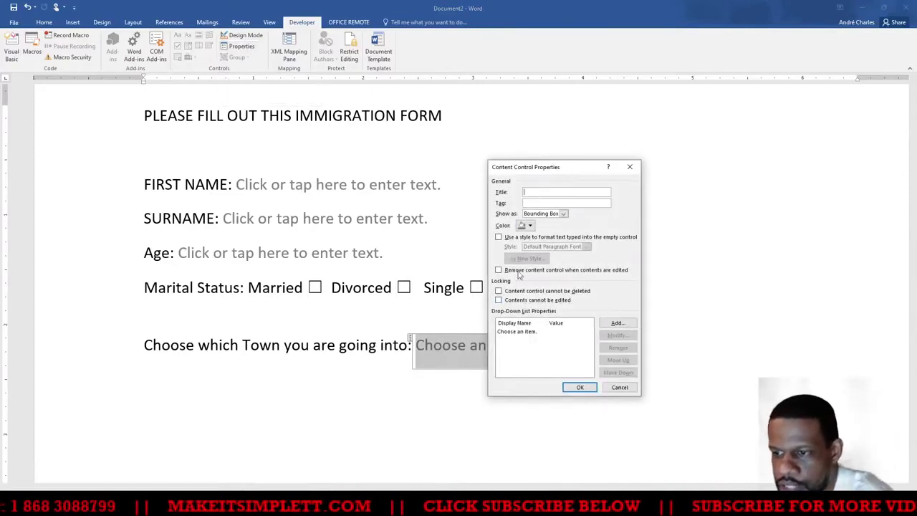
left_click(517, 332)
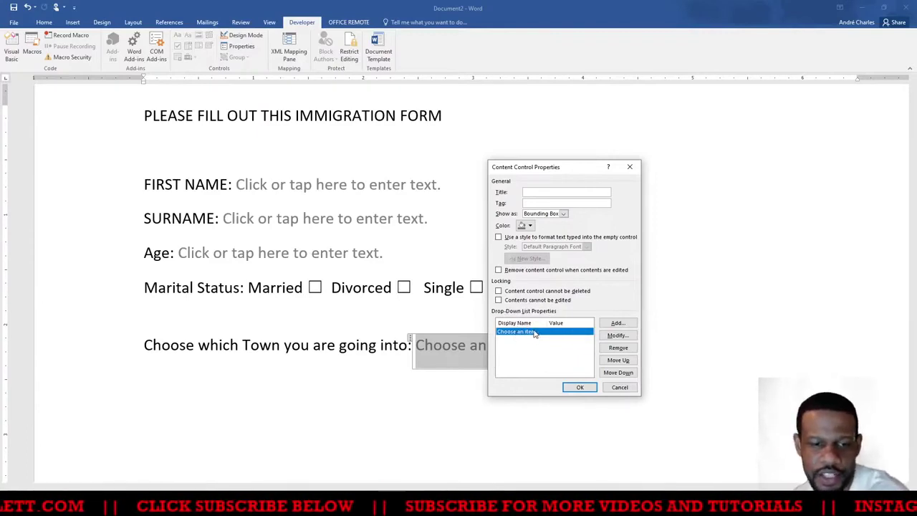
left_click(617, 325)
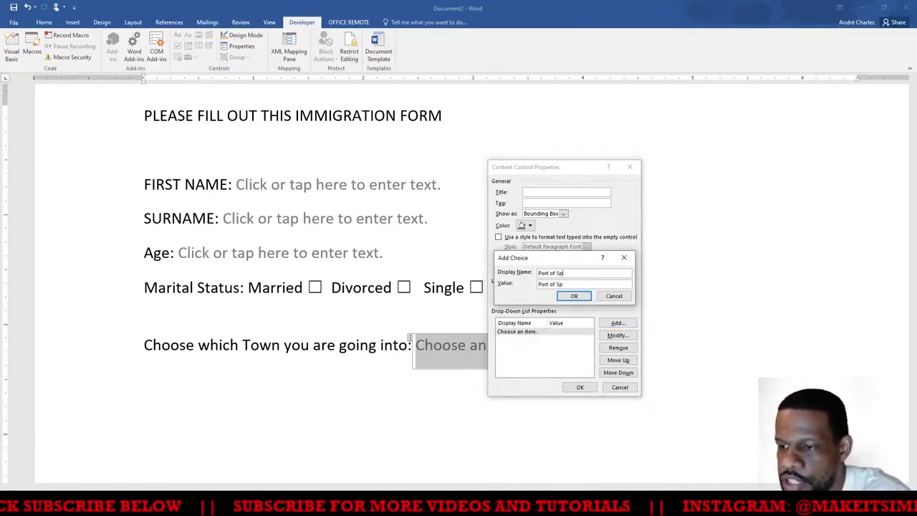
left_click(574, 296)
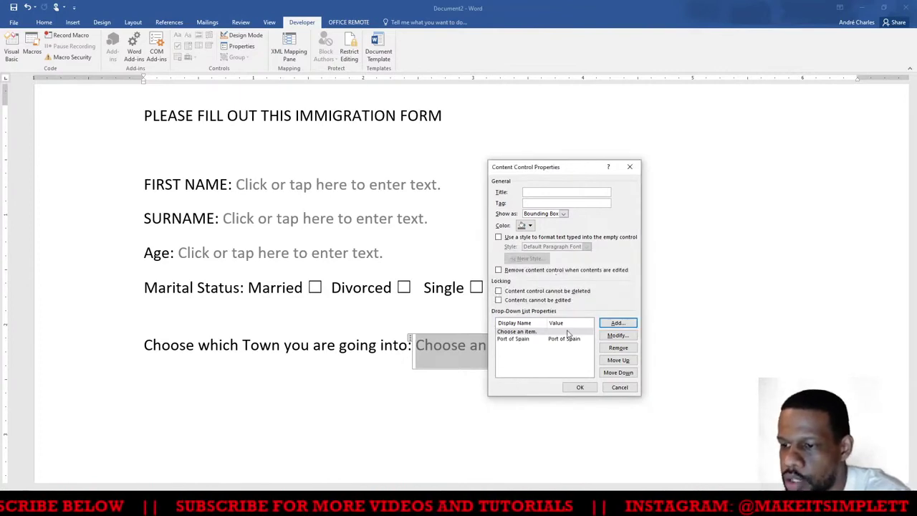
left_click(520, 332)
left_click(617, 324)
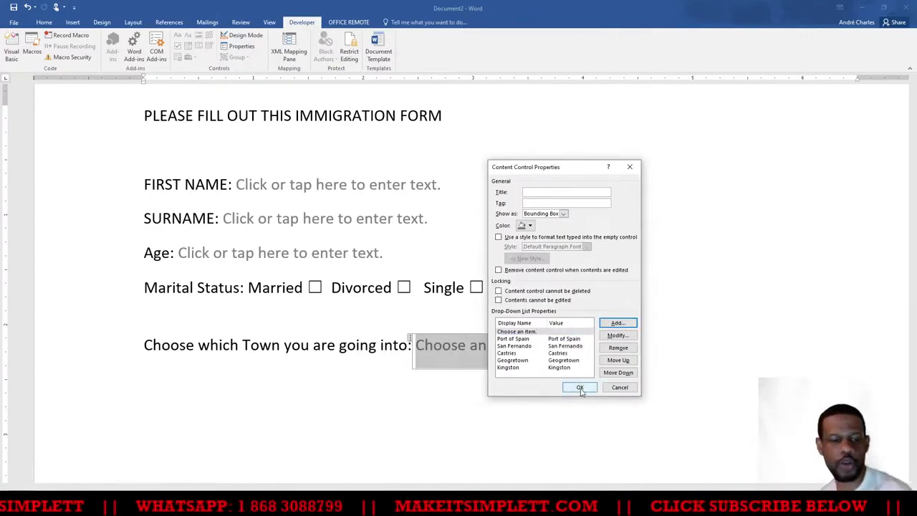
left_click(580, 388)
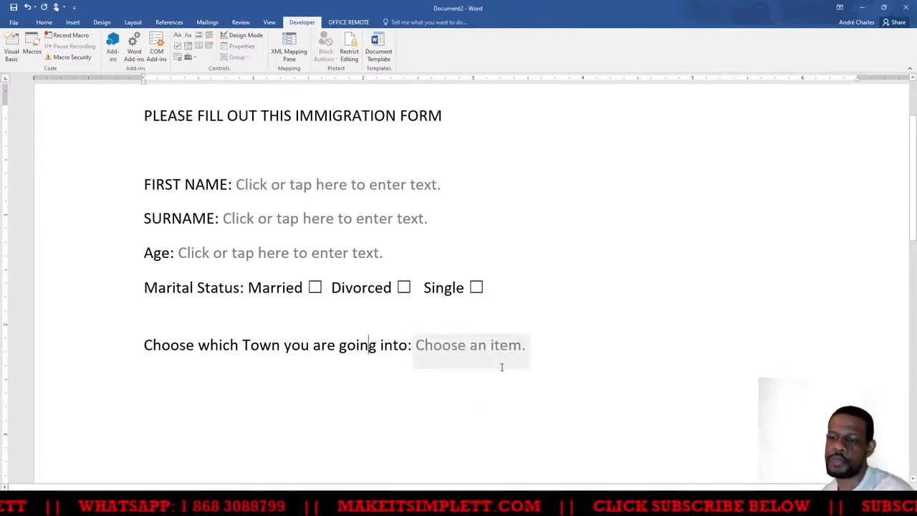
Select Castries from the town drop-down list.
left_click(533, 353)
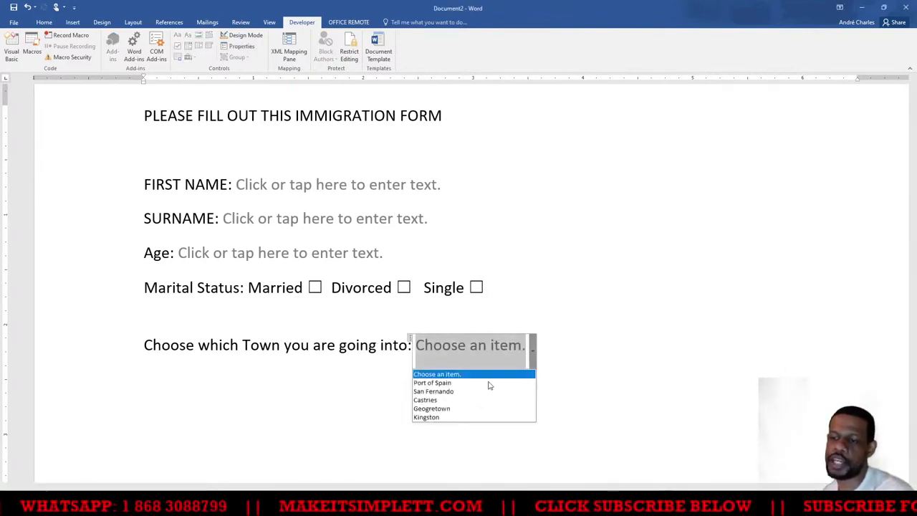
left_click(434, 399)
left_click(553, 358)
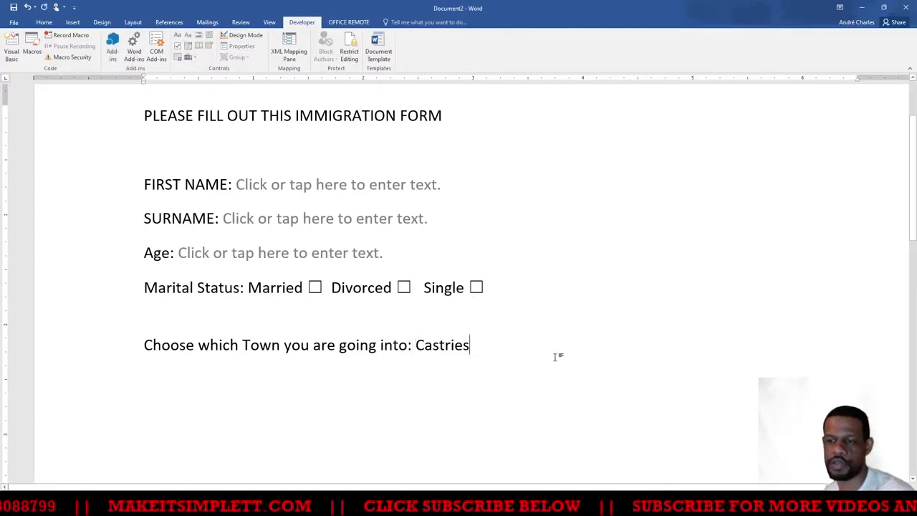
scroll(359, 225, "up", 2)
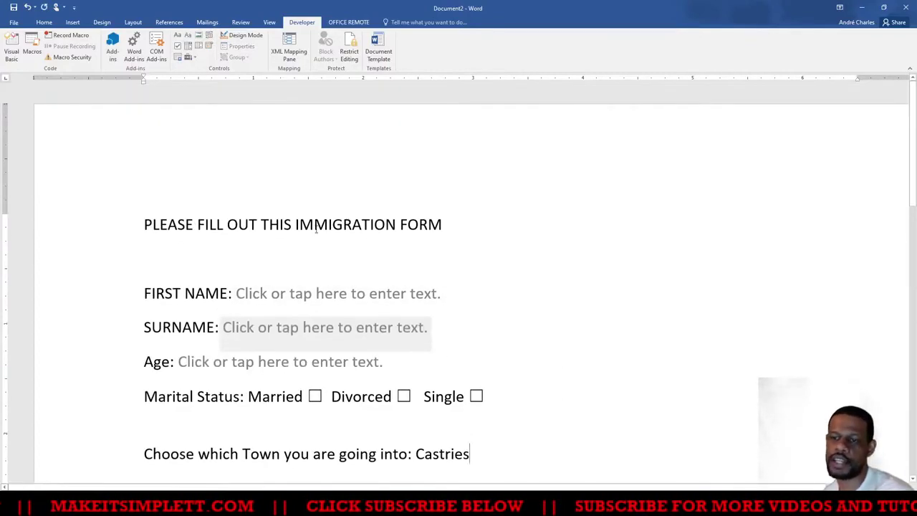
scroll(274, 241, "down", 2)
Try the first name, surname and Age fields, then tick and clear the Married, Divorced and Single checkboxes.
left_click(353, 185)
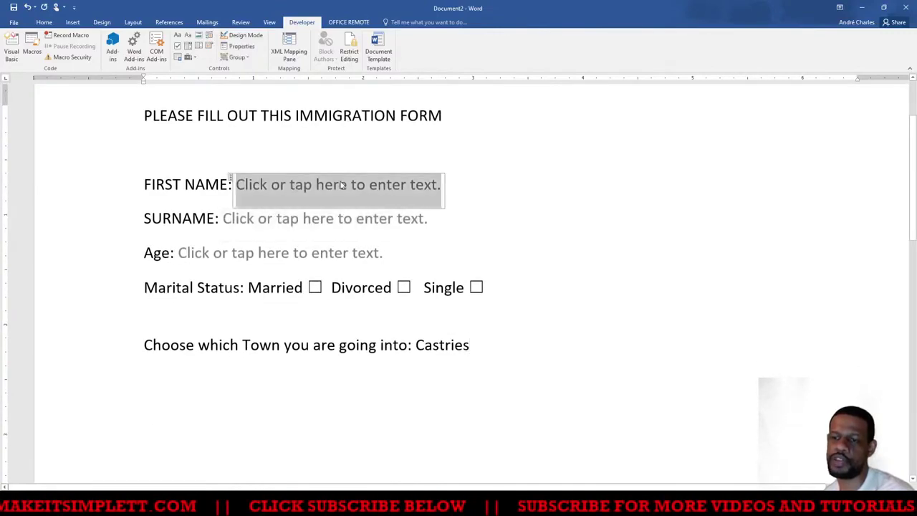
left_click(308, 217)
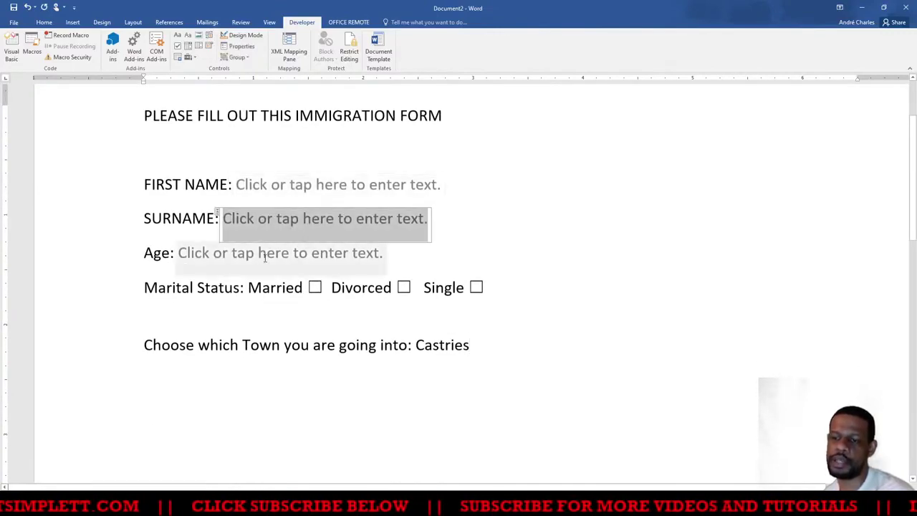
left_click(272, 253)
left_click(316, 288)
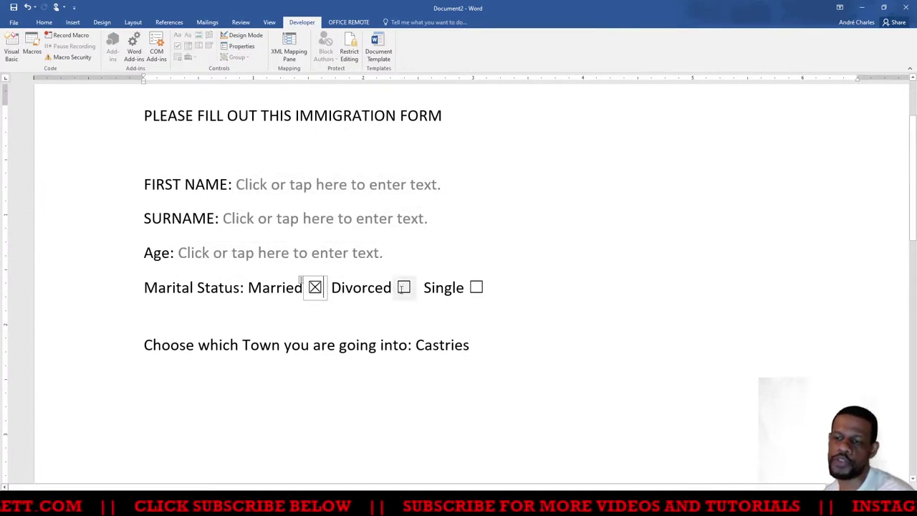
left_click(403, 288)
left_click(476, 287)
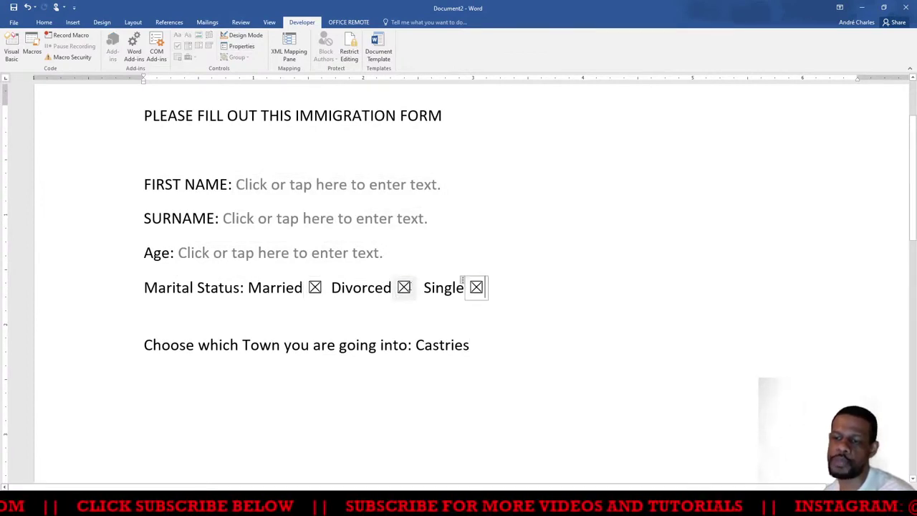
left_click(404, 287)
left_click(476, 288)
left_click(465, 350)
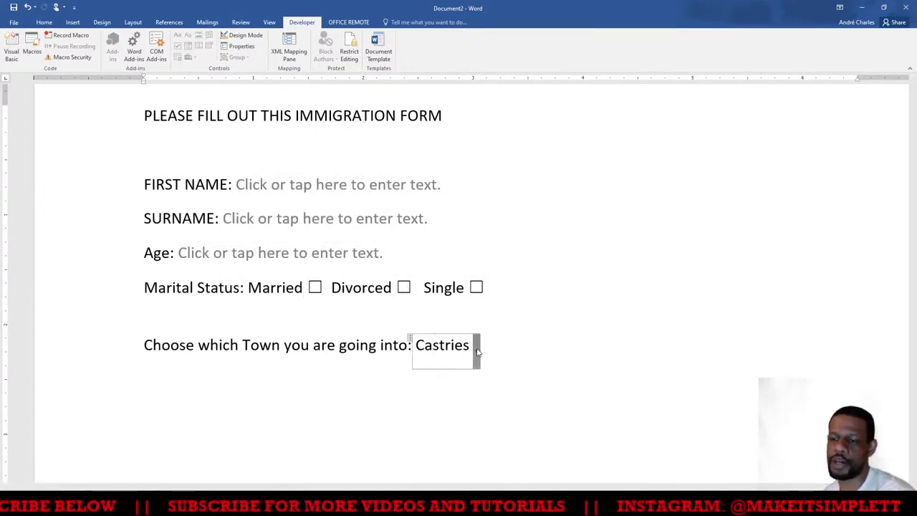